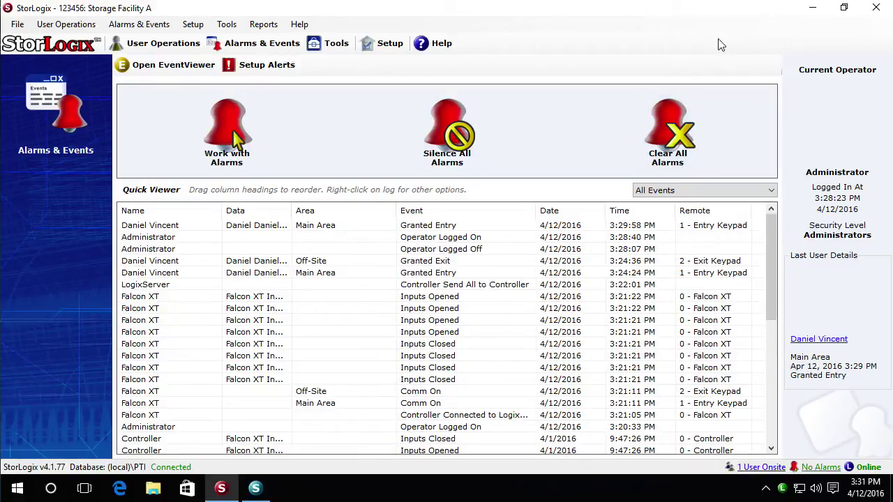
Close StorLogix and the StorLogix Interfaces window, confirming both closures
left_click(875, 7)
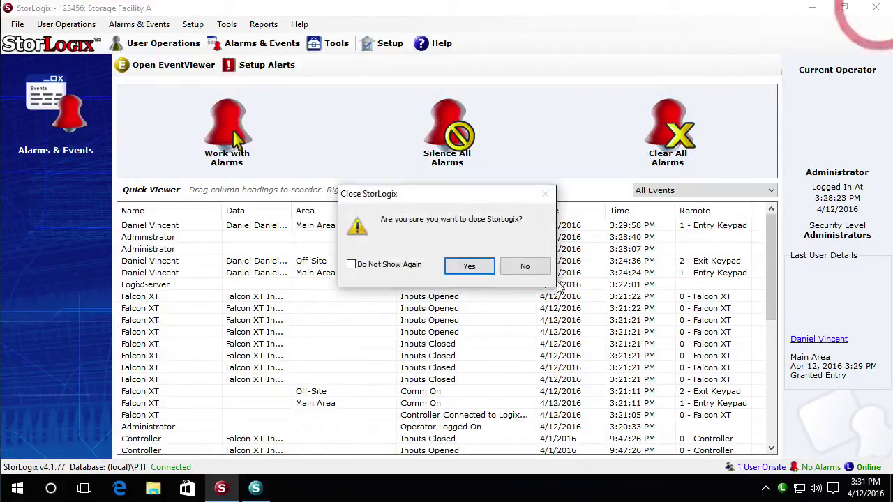
left_click(469, 267)
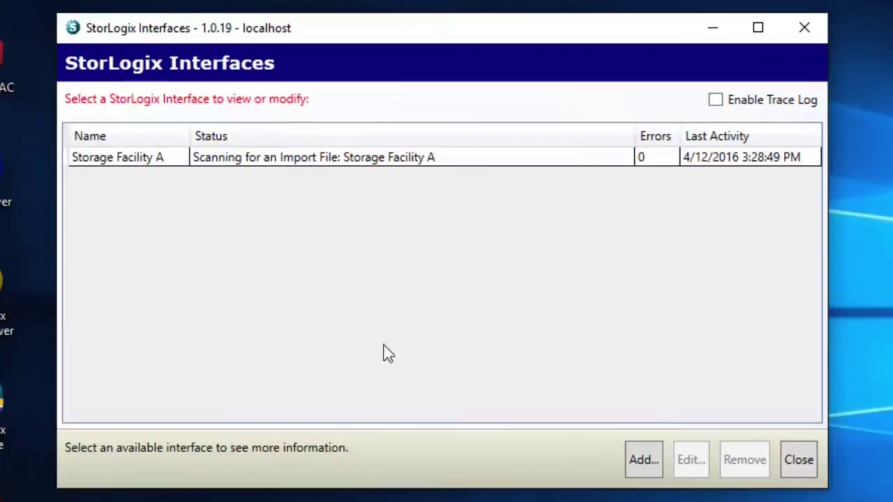
left_click(799, 459)
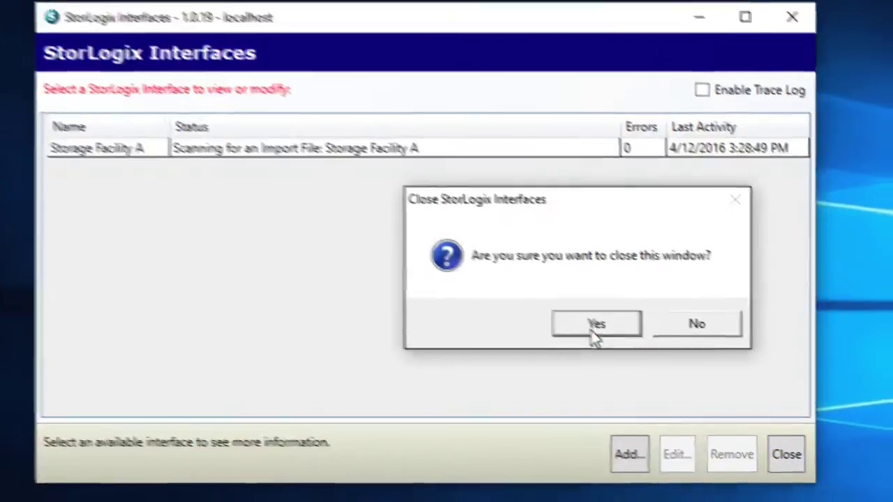
left_click(604, 332)
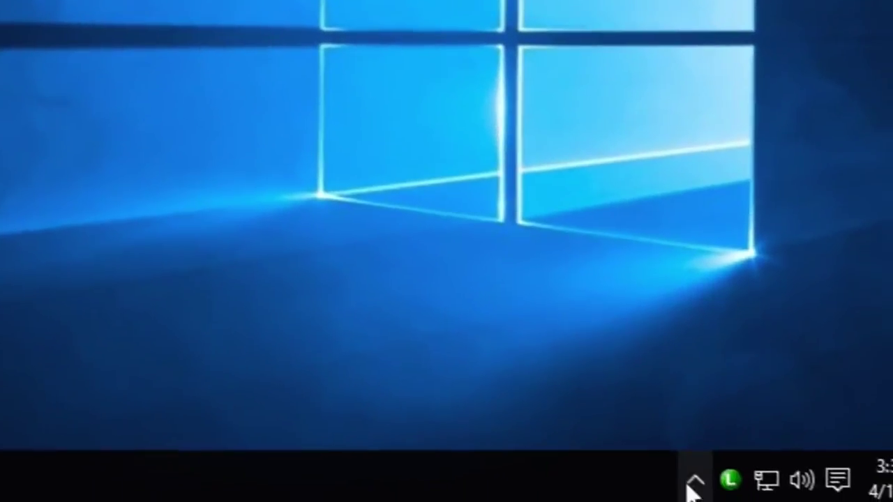
Exit LogixServer and confirm ending its communication with the Falcon XT
right_click(730, 480)
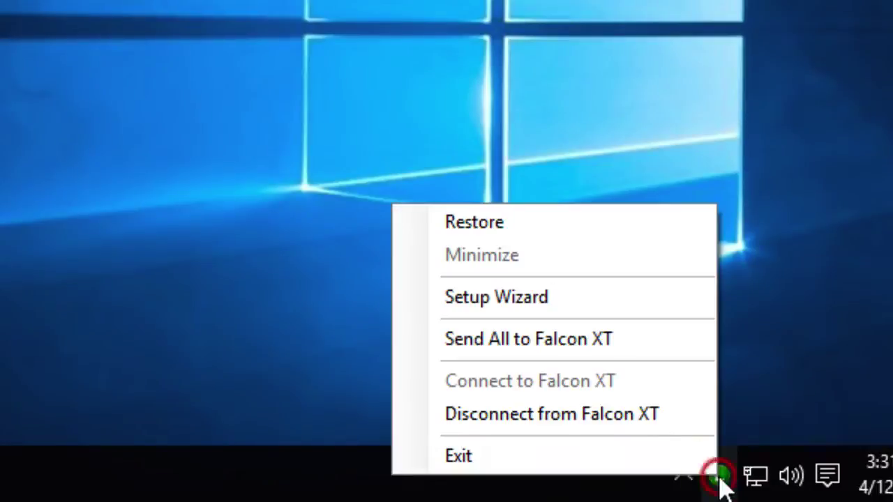
left_click(571, 459)
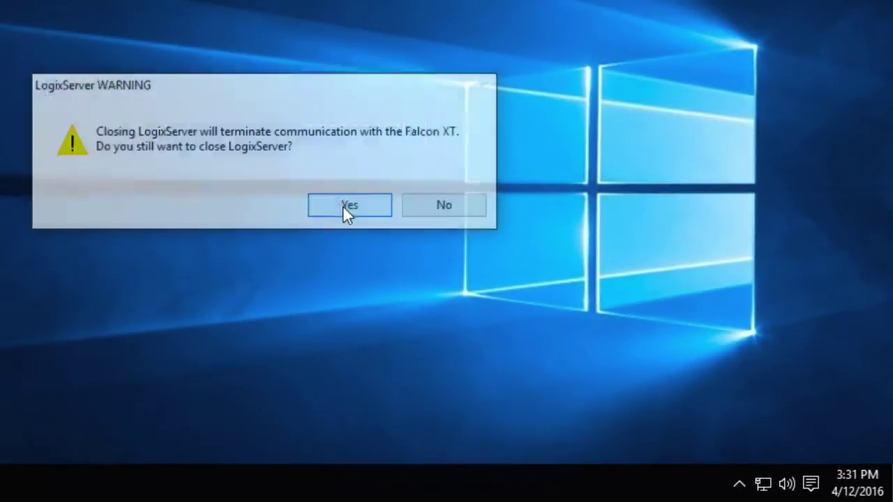
left_click(347, 205)
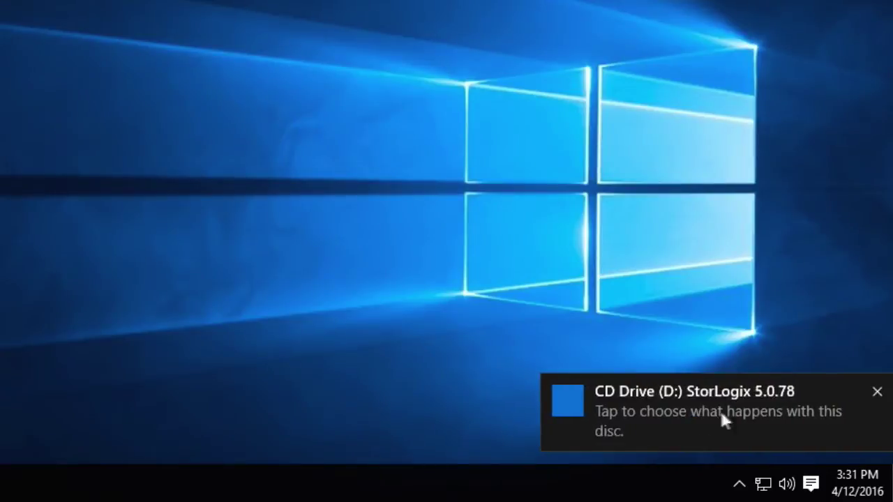
Run setup.exe from the StorLogix 5.0.78 disc and allow the installer to make changes to the PC
left_click(739, 407)
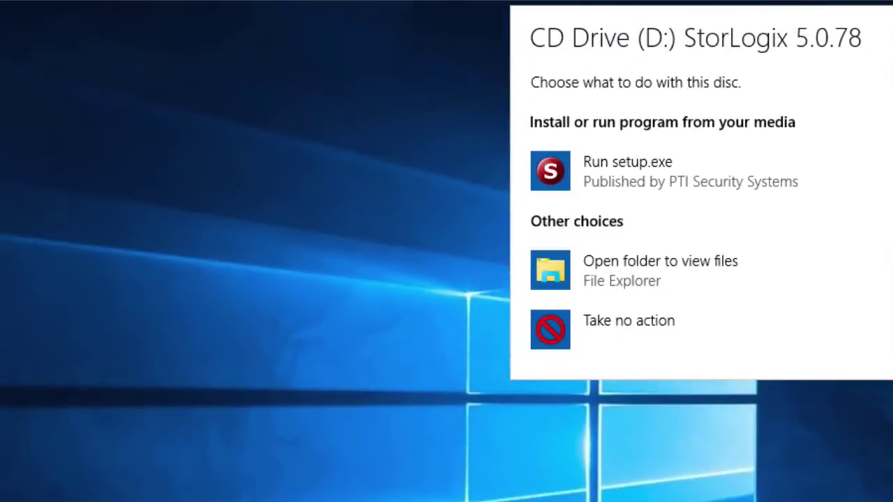
left_click(641, 175)
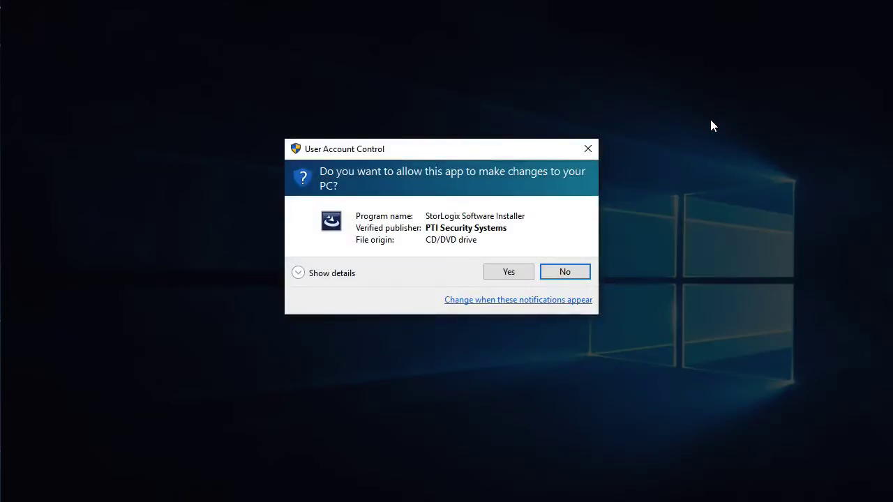
left_click(509, 272)
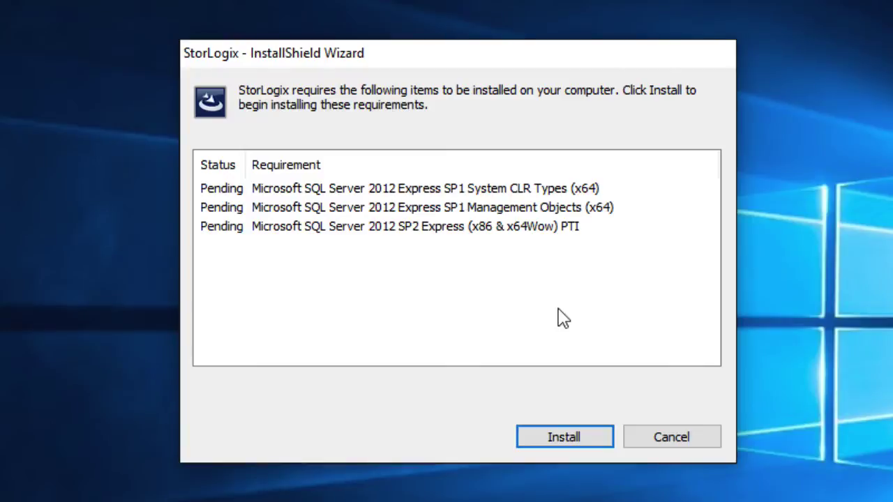
Install the required SQL Server 2012 components and configure this computer as the primary StorLogix server
left_click(582, 437)
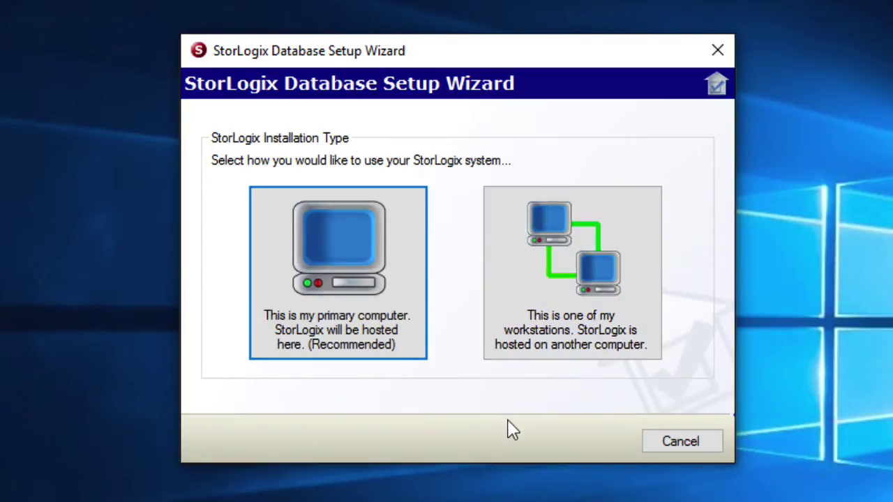
left_click(348, 250)
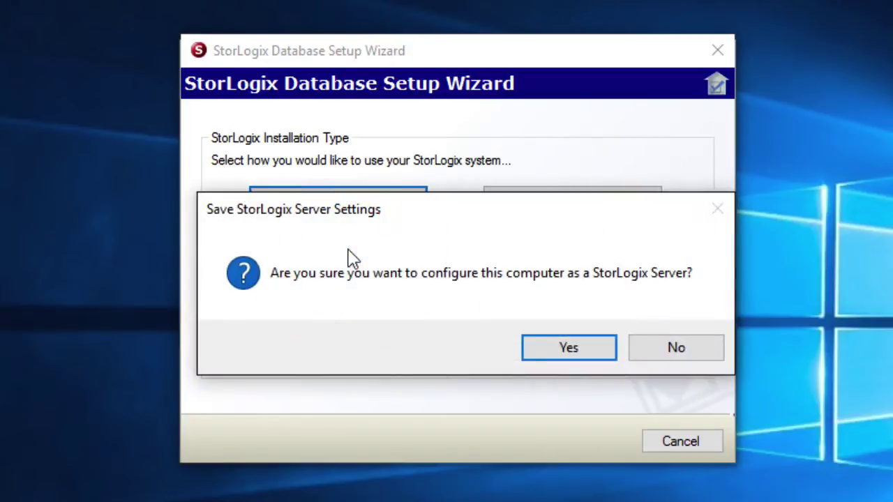
left_click(577, 357)
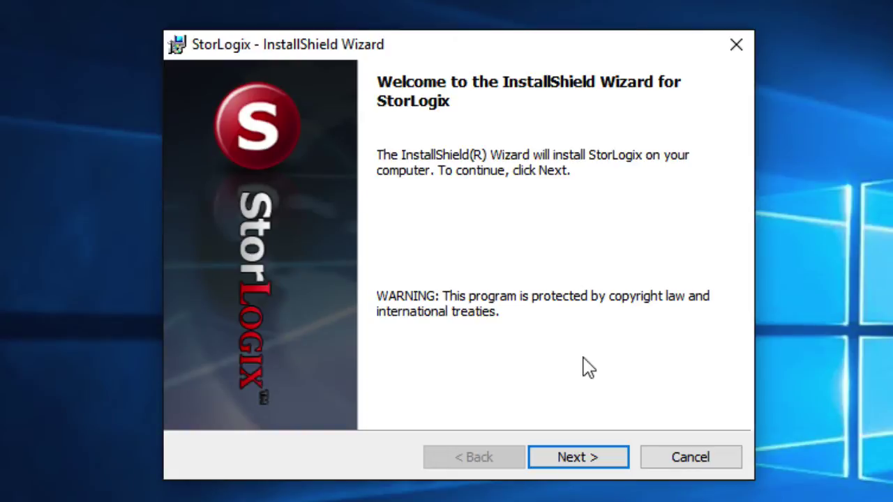
Accept the license agreement and install StorLogix for all users in the default PTI Security Systems folder, finishing the wizard
left_click(595, 459)
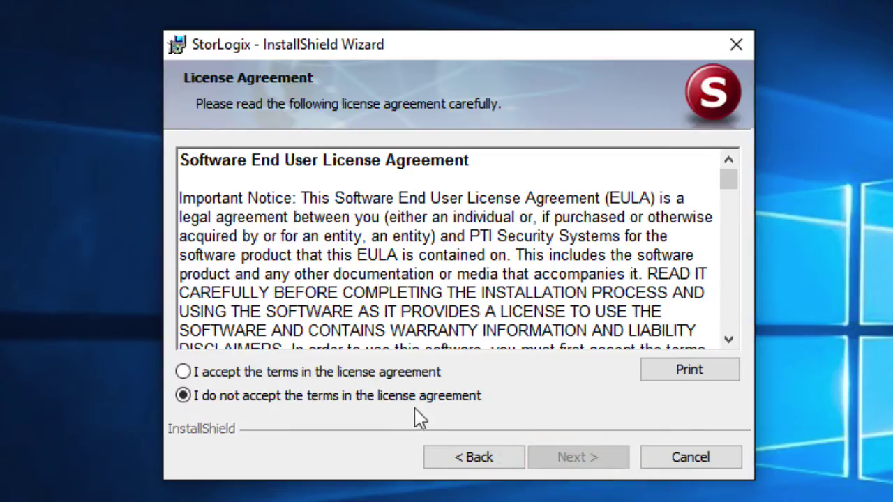
left_click(374, 377)
left_click(592, 467)
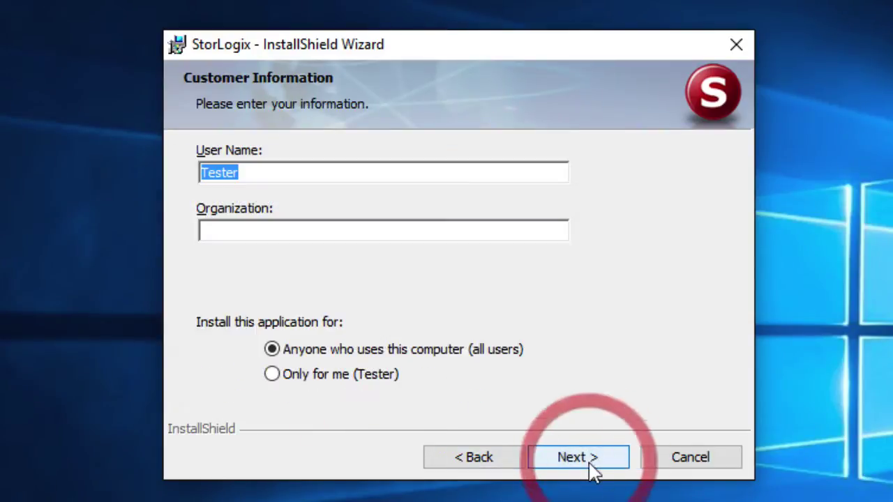
left_click(593, 467)
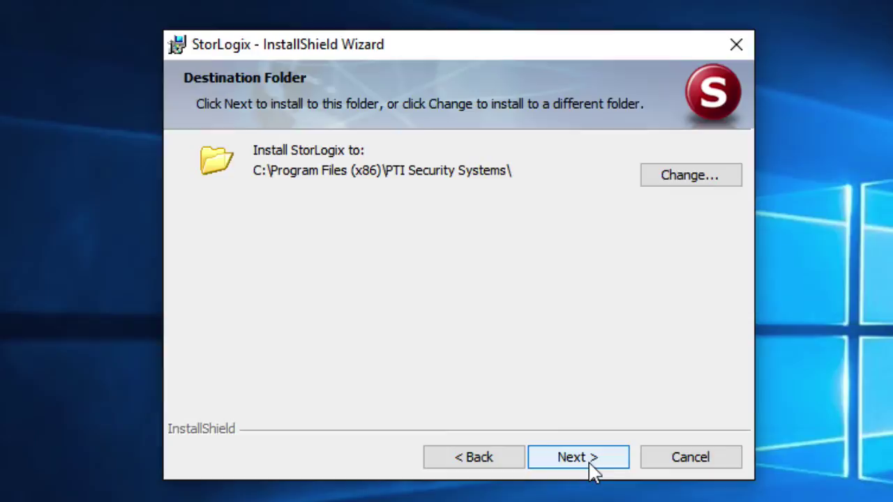
left_click(592, 466)
left_click(593, 466)
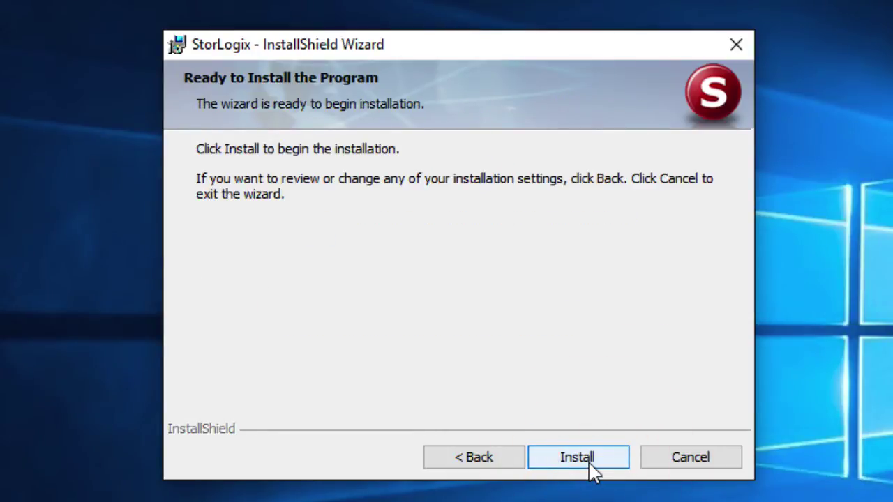
left_click(591, 466)
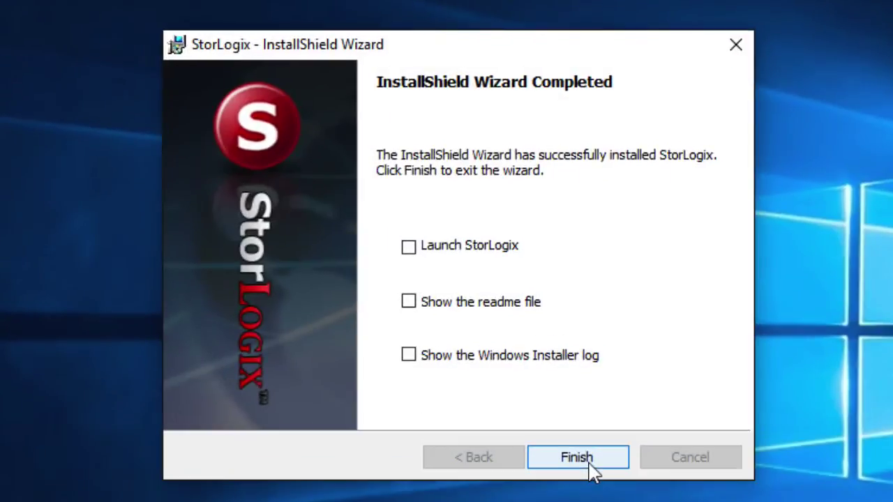
left_click(591, 458)
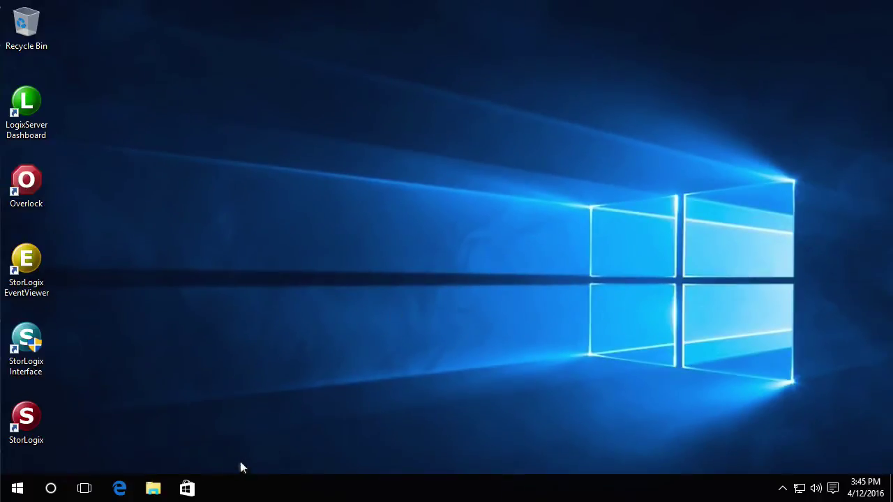
Launch StorLogix and log in to Storage Facility A as Administrator with the account password
double_click(22, 417)
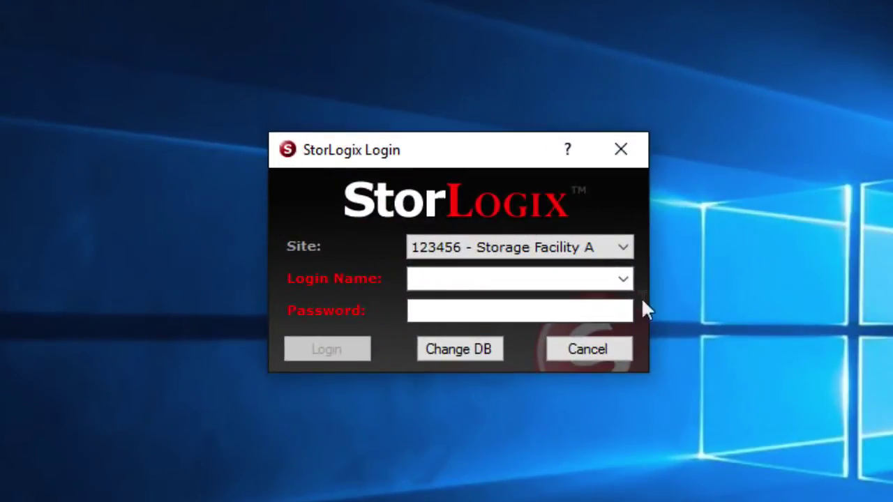
left_click(543, 253)
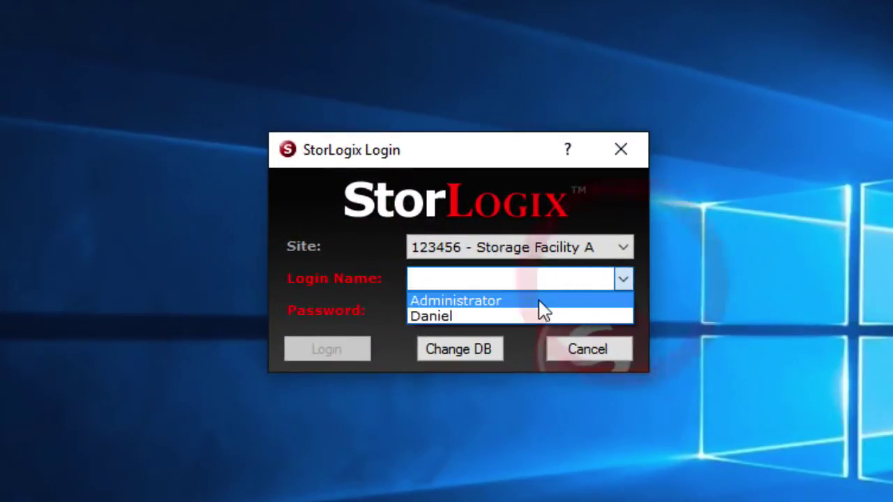
left_click(541, 300)
left_click(514, 314)
type("*****")
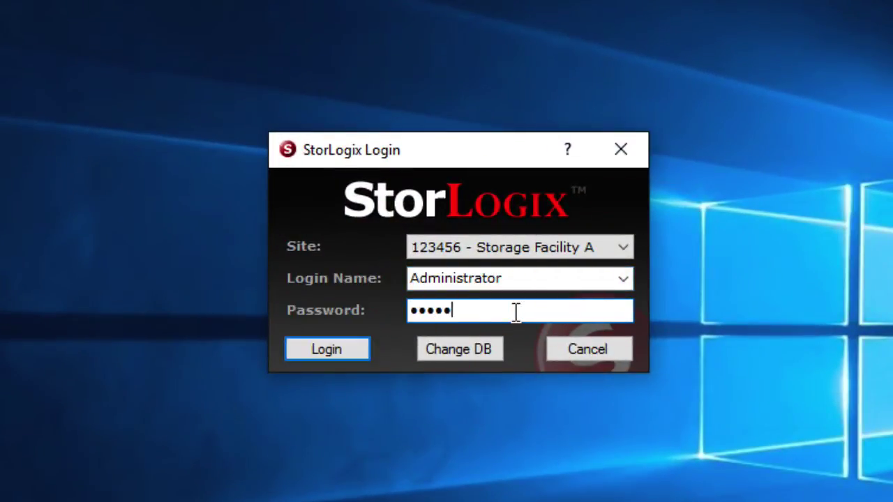
key("Return")
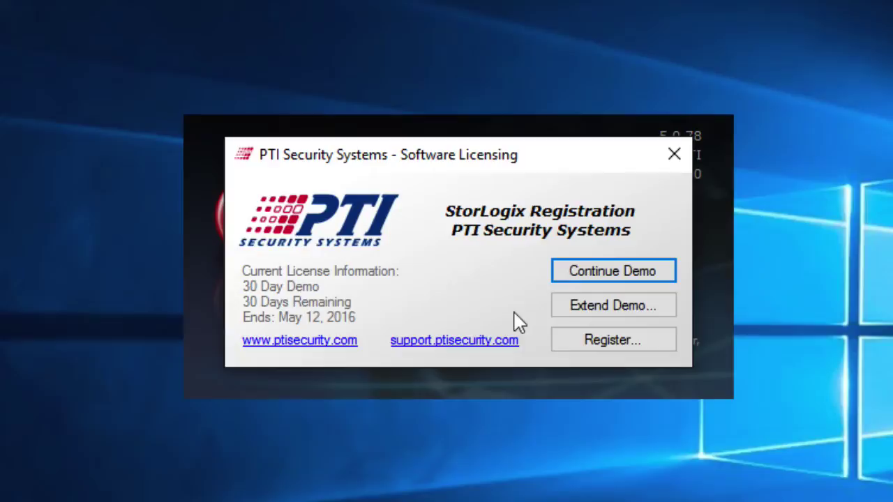
View the registration form, continue in demo mode without registering, and allow StorLogix Interface to make changes to the PC
left_click(620, 347)
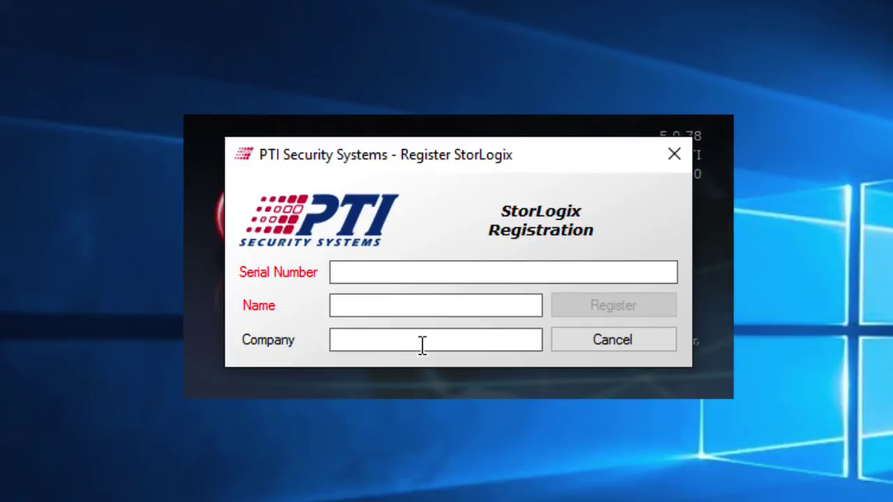
left_click(635, 342)
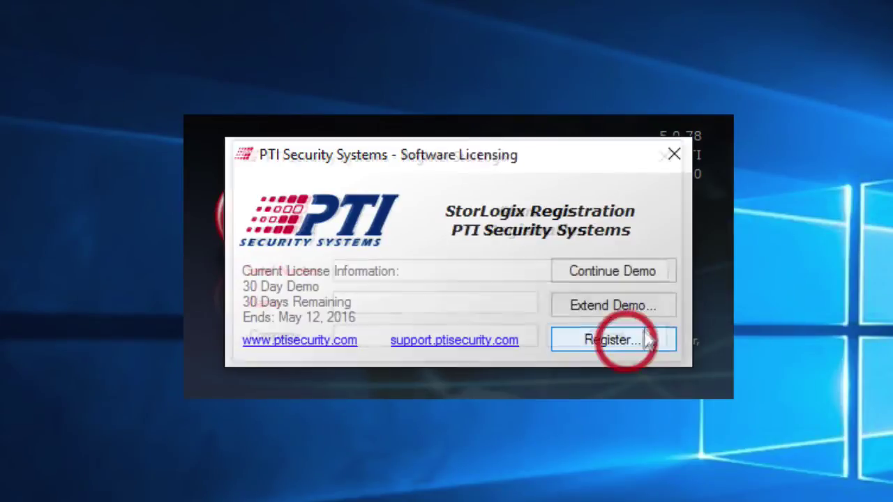
left_click(635, 278)
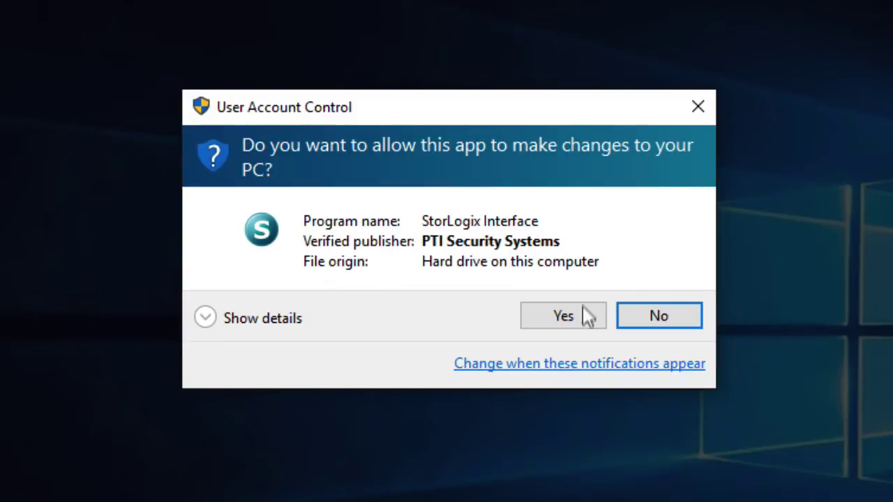
left_click(589, 314)
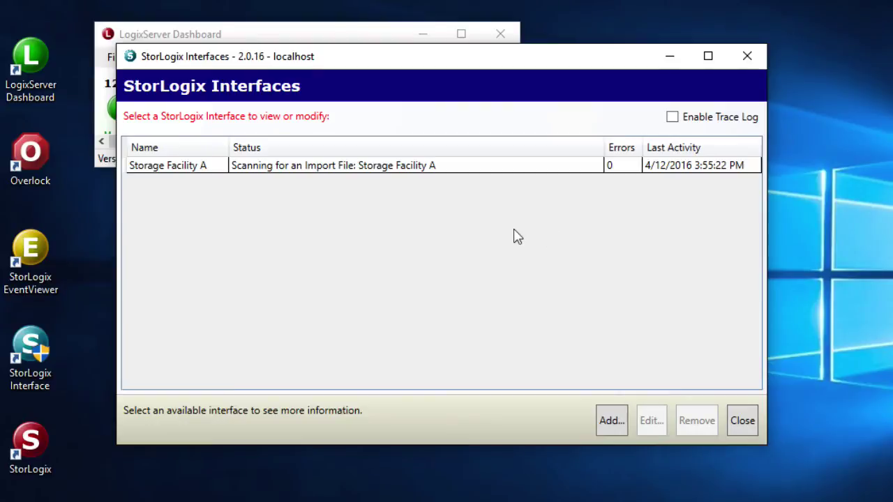
Examine the Storage Facility A interface settings in a maximized window, and close them without saving
double_click(423, 167)
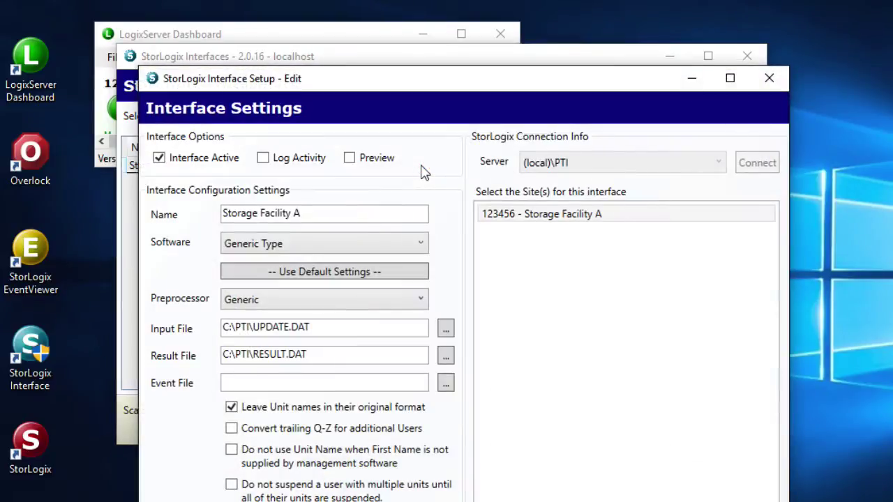
left_click_drag(486, 82, 495, 12)
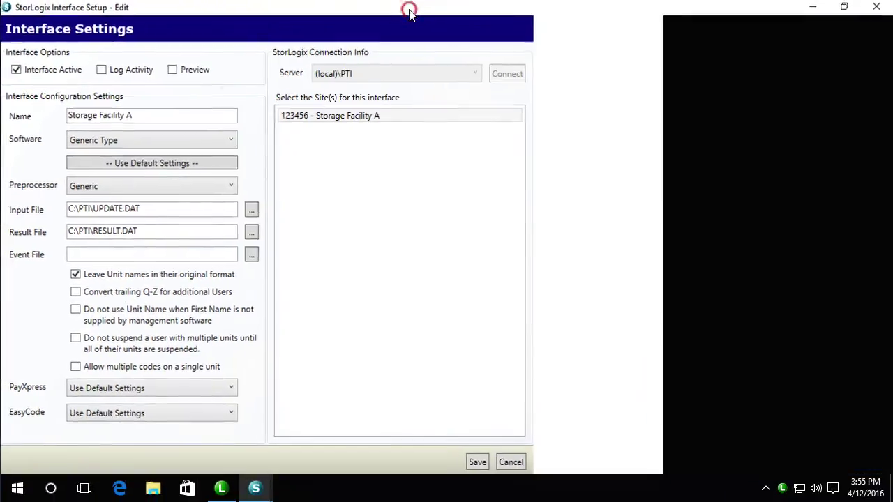
left_click_drag(409, 12, 408, 10)
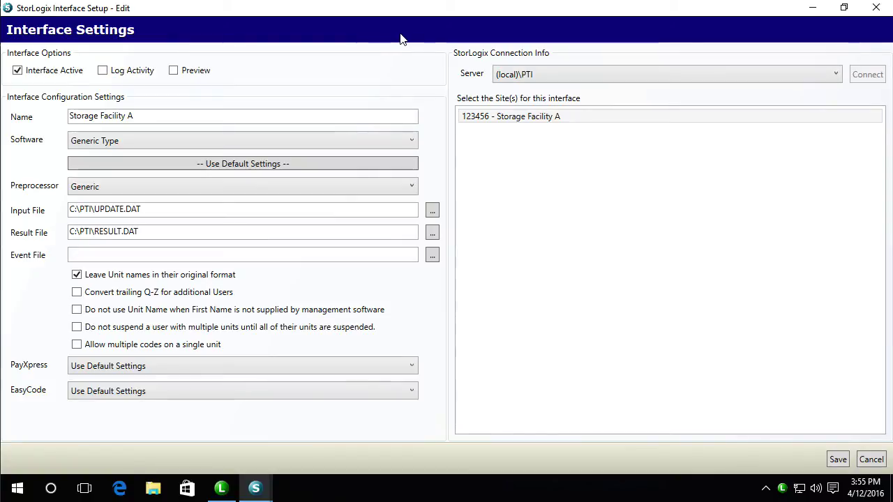
left_click(871, 459)
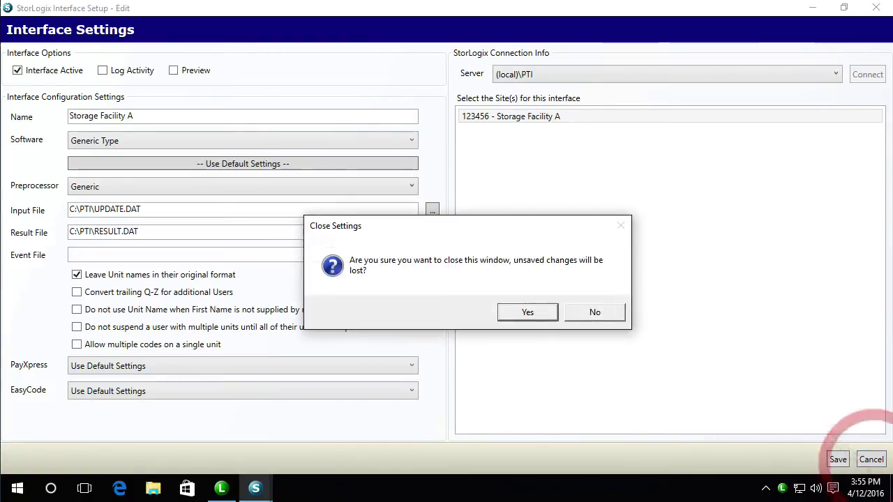
left_click(532, 317)
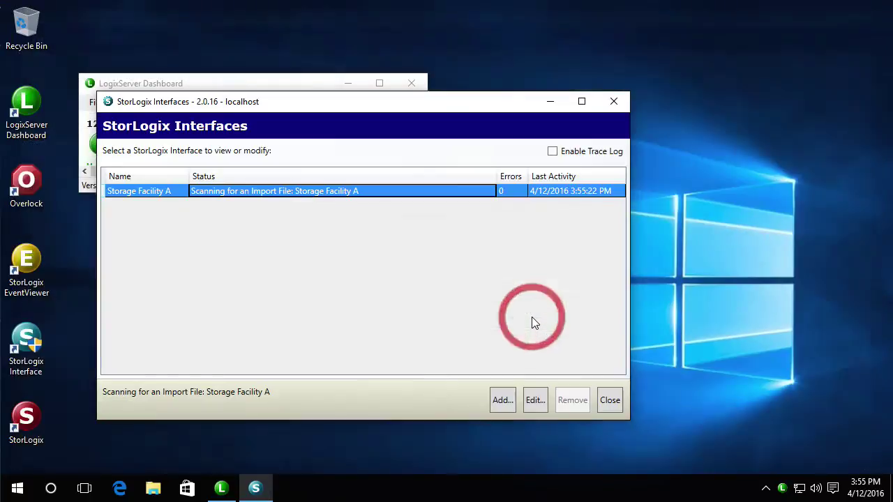
Close the StorLogix Interfaces window and confirm the closure
left_click(614, 102)
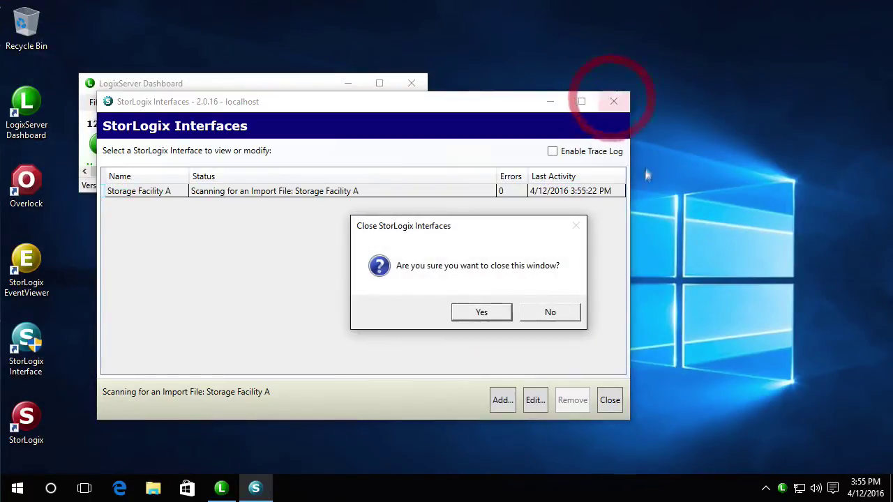
left_click(492, 314)
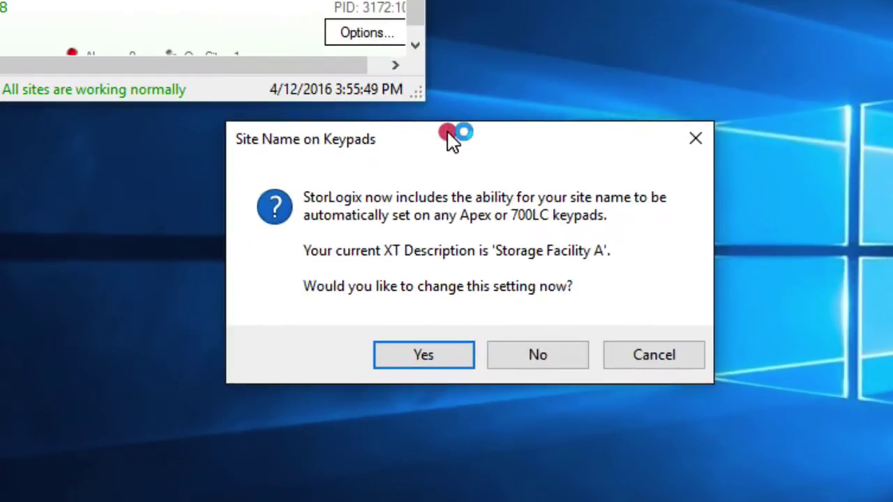
left_click(442, 192)
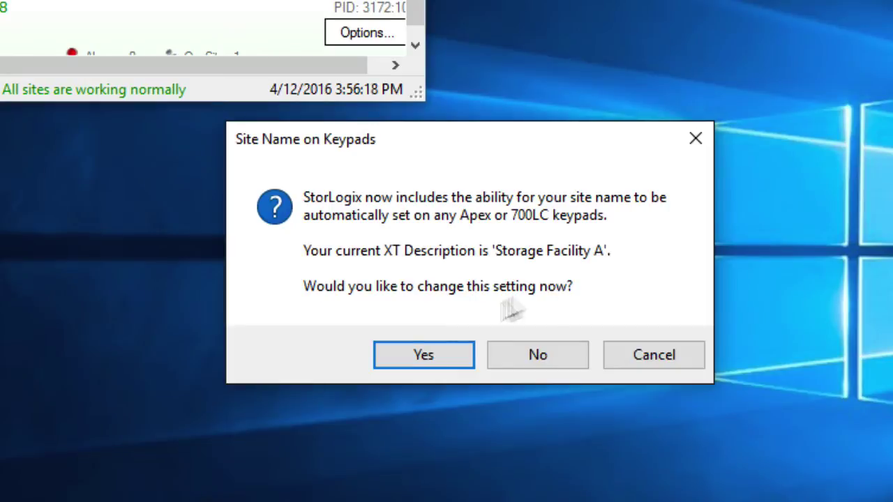
Accept changing the site name on keypads and set it to "Storage Facility"
left_click(436, 360)
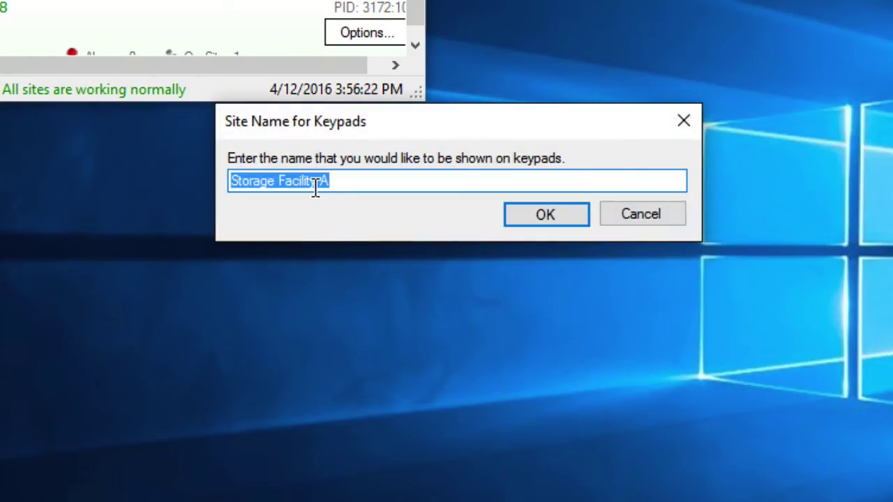
left_click(342, 179)
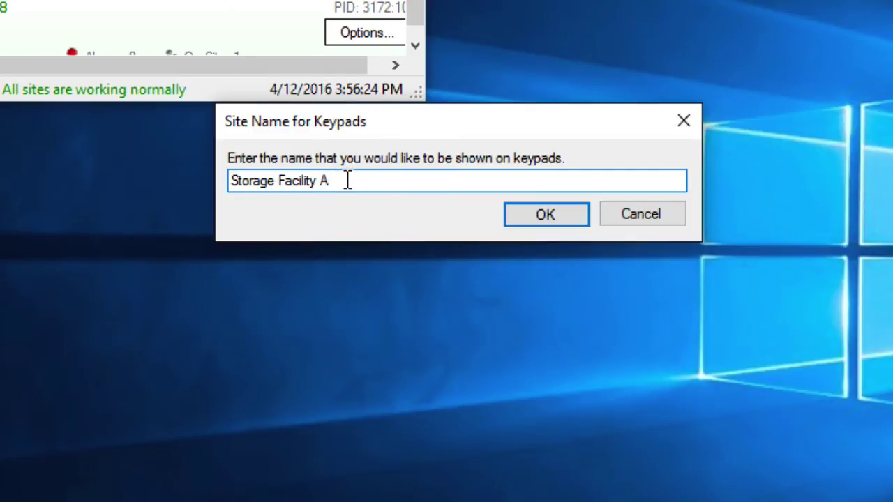
key("BackSpace")
key("BackSpace")
left_click(534, 217)
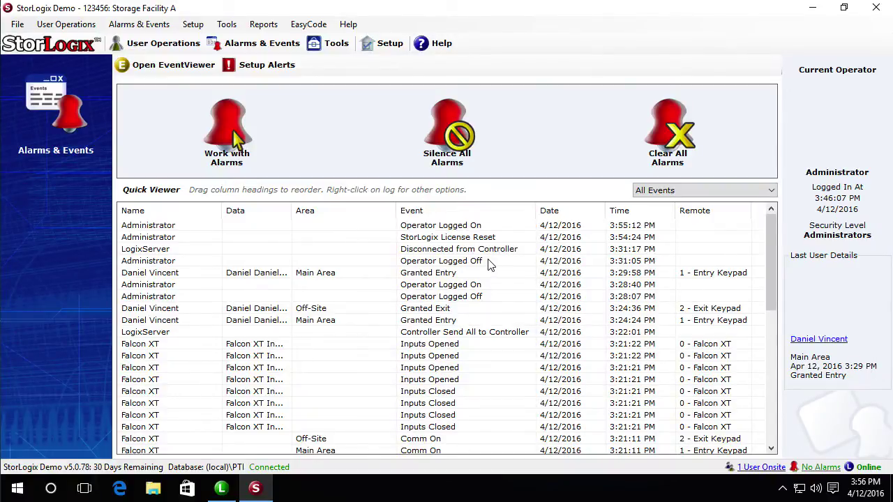
View the Falcon XT settings of the Storage Facility controller in the setup wizard, and cancel without saving changes
left_click(548, 151)
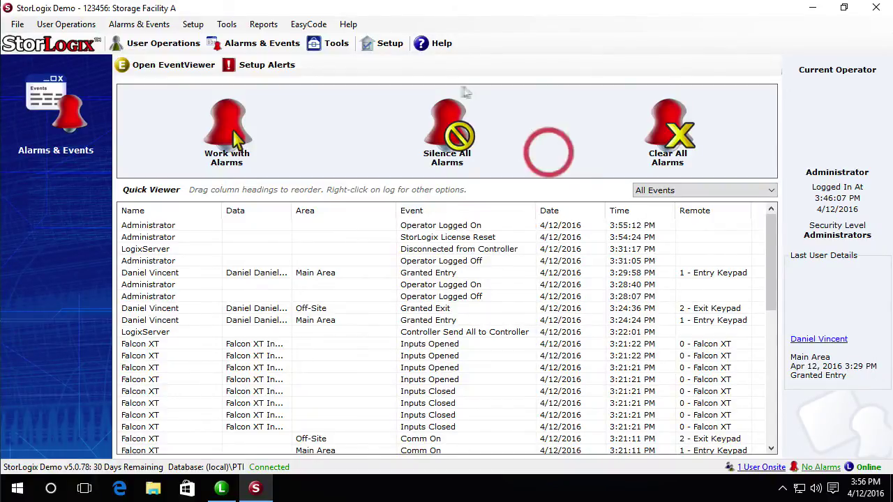
left_click(195, 27)
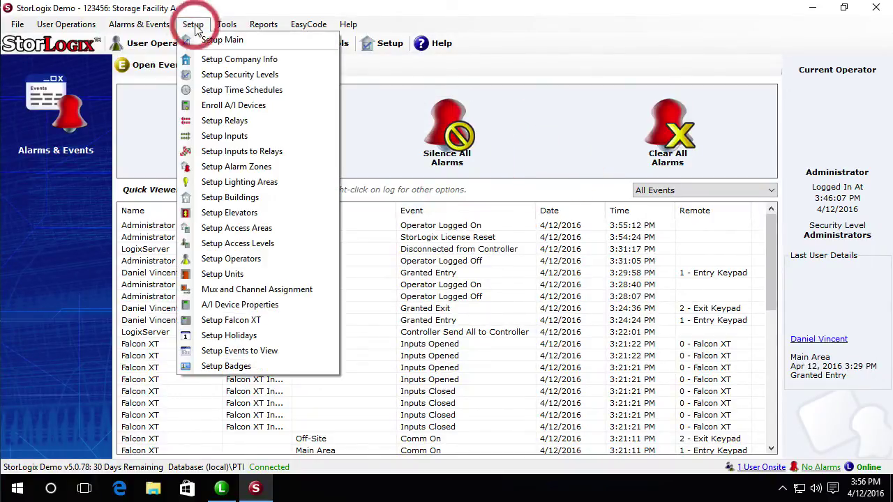
left_click(243, 320)
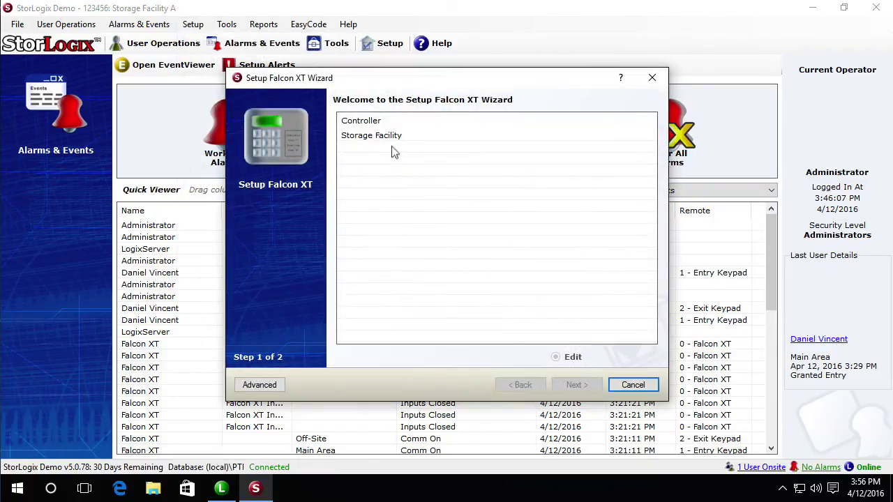
double_click(393, 137)
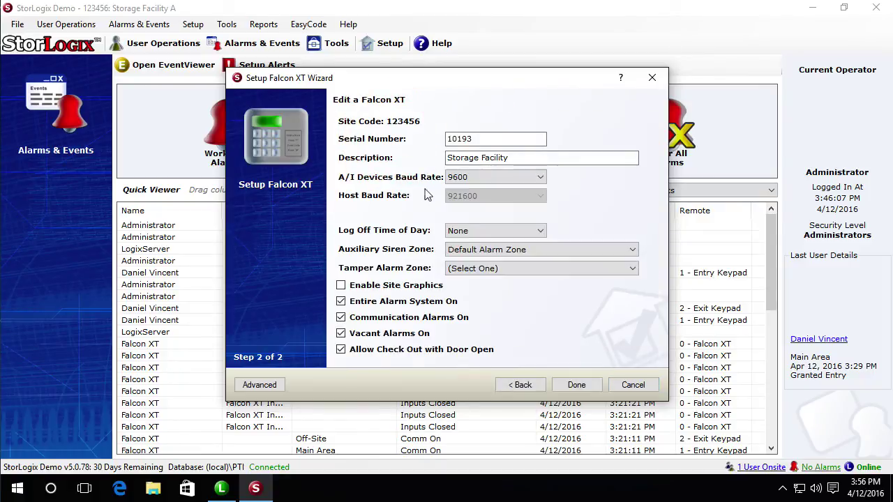
left_click(510, 157)
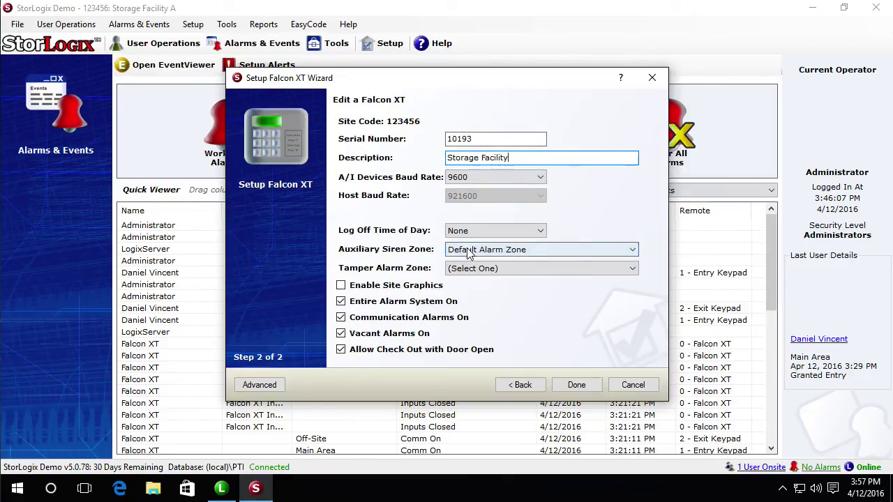
left_click(633, 384)
left_click(481, 272)
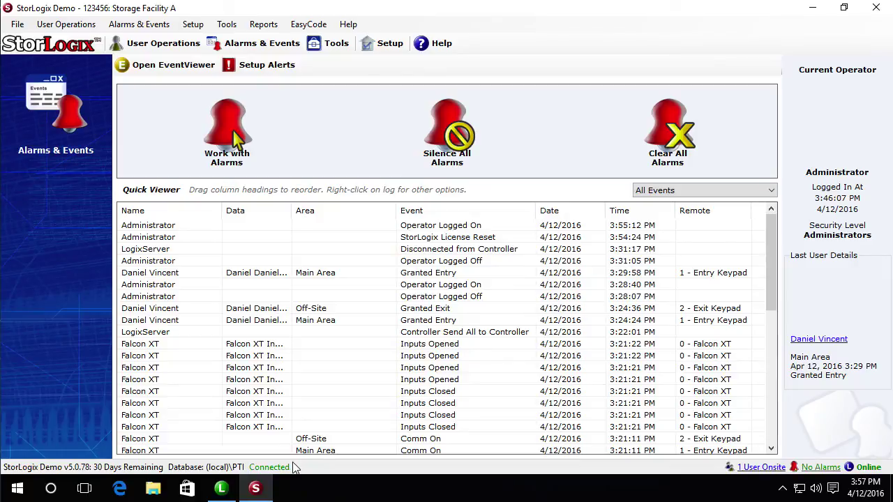
Switch to the LogixServer Dashboard, slightly enlarged and moved aside, to view the full status of Storage Facility A
left_click(221, 491)
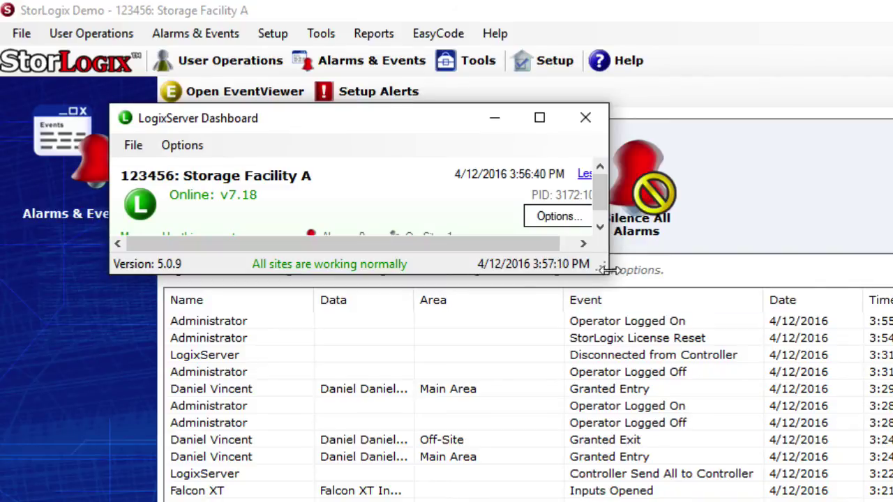
mouse_move(605, 269)
left_mouse_down()
mouse_move(610, 274)
mouse_move(609, 260)
mouse_move(608, 270)
left_mouse_up()
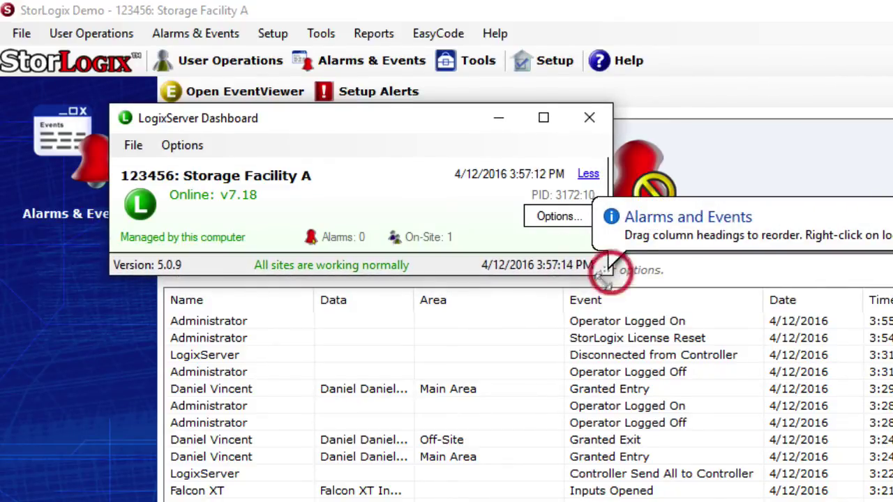
left_click_drag(368, 120, 614, 282)
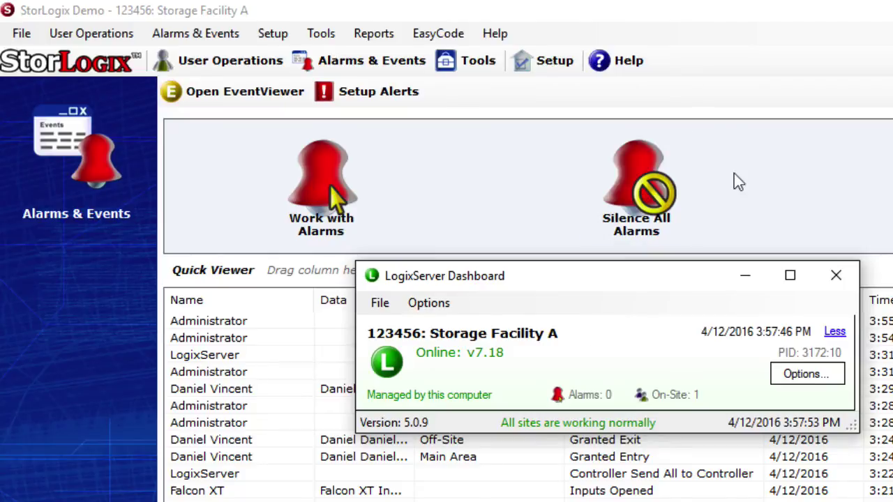
Return to the StorLogix main window and check the newest Granted Entry event from the Entry Keypad in the Quick Viewer
left_click(752, 185)
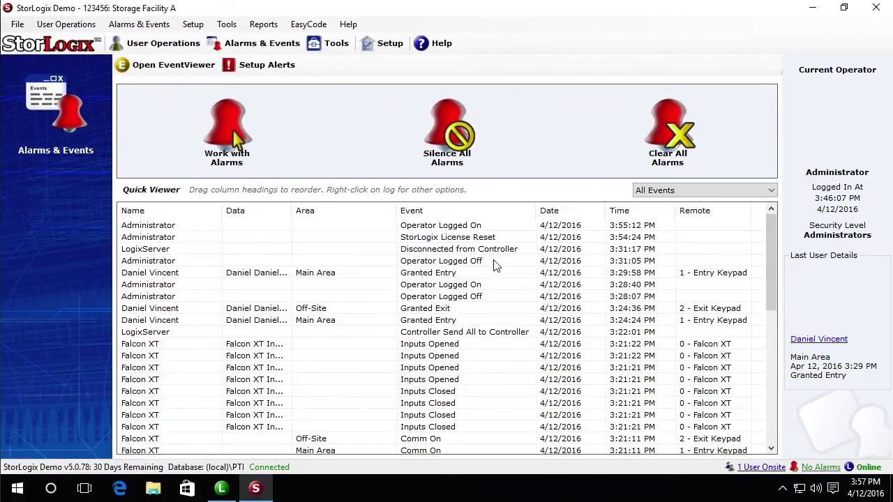
left_click(489, 239)
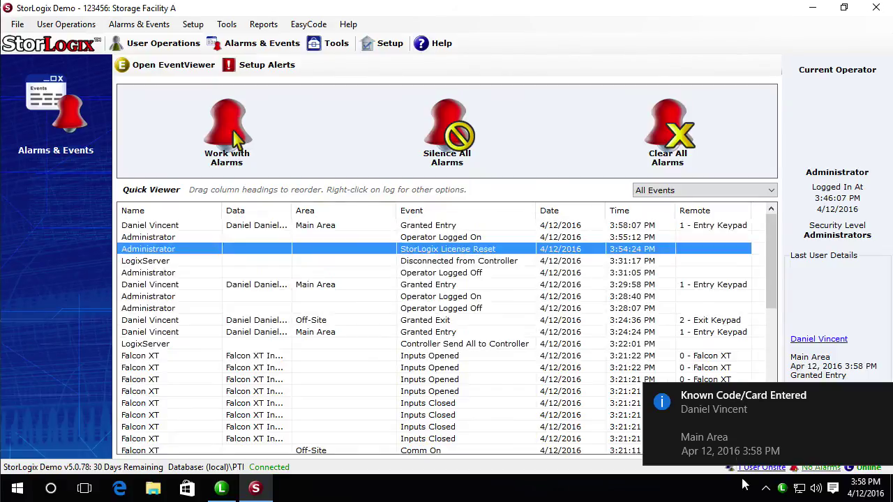
left_click(404, 228)
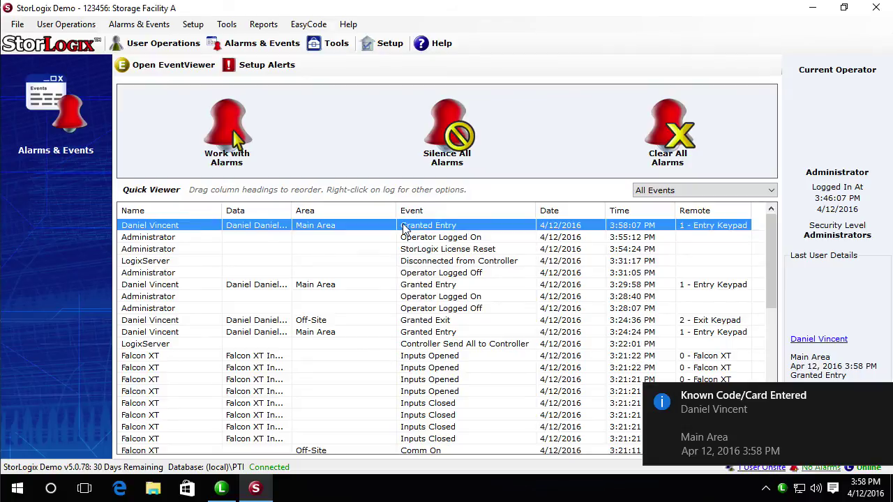